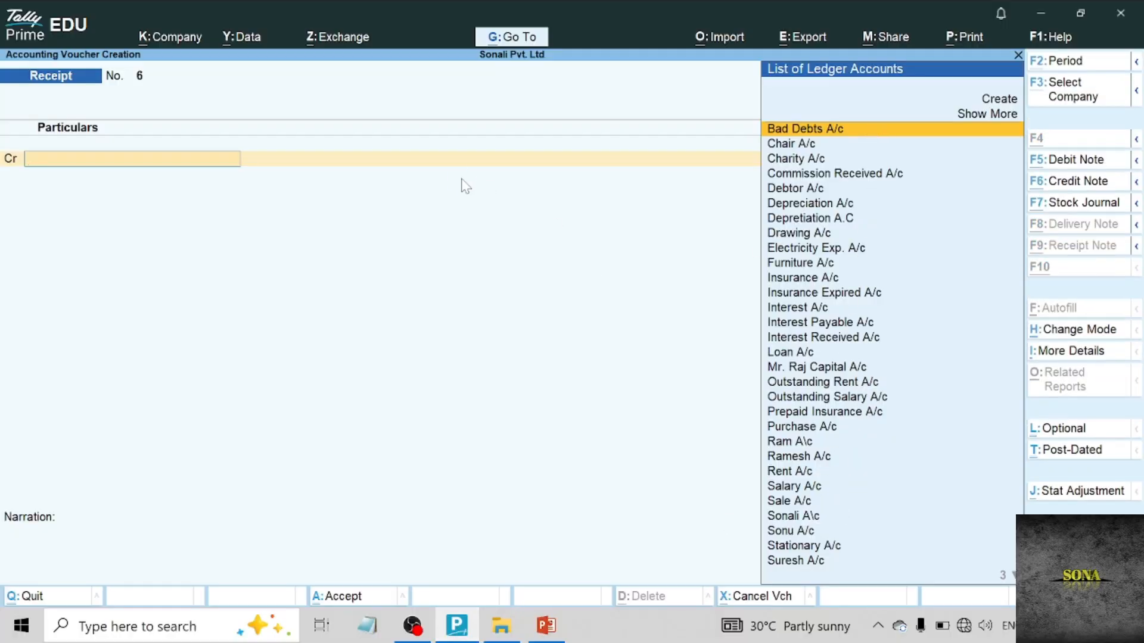
Create a ledger in the debtor's name under the Sundry Debtors group from the receipt voucher, keeping the default details.
key("alt+c")
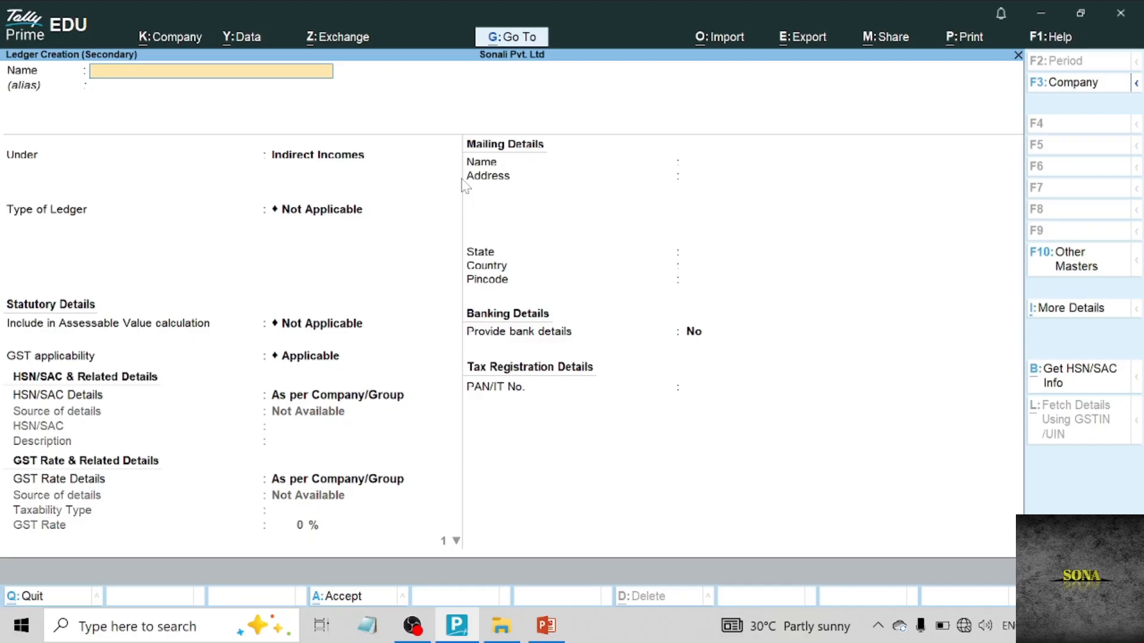
type("Amit A/c")
key("Return")
key("Return")
type("Su")
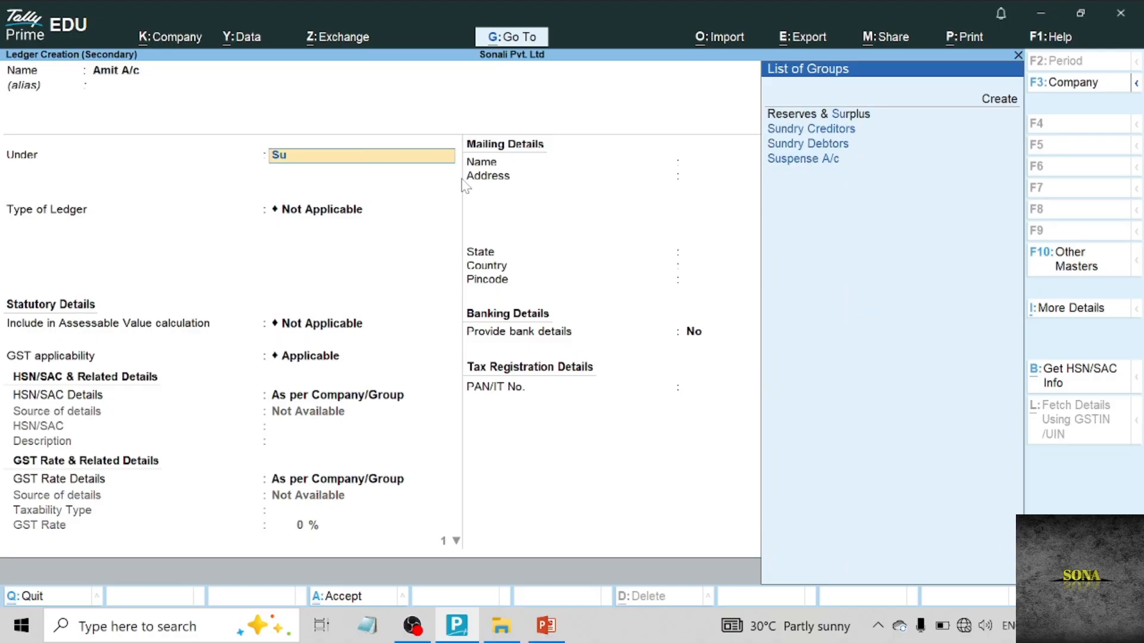
key("Down")
key("Down")
key("Return")
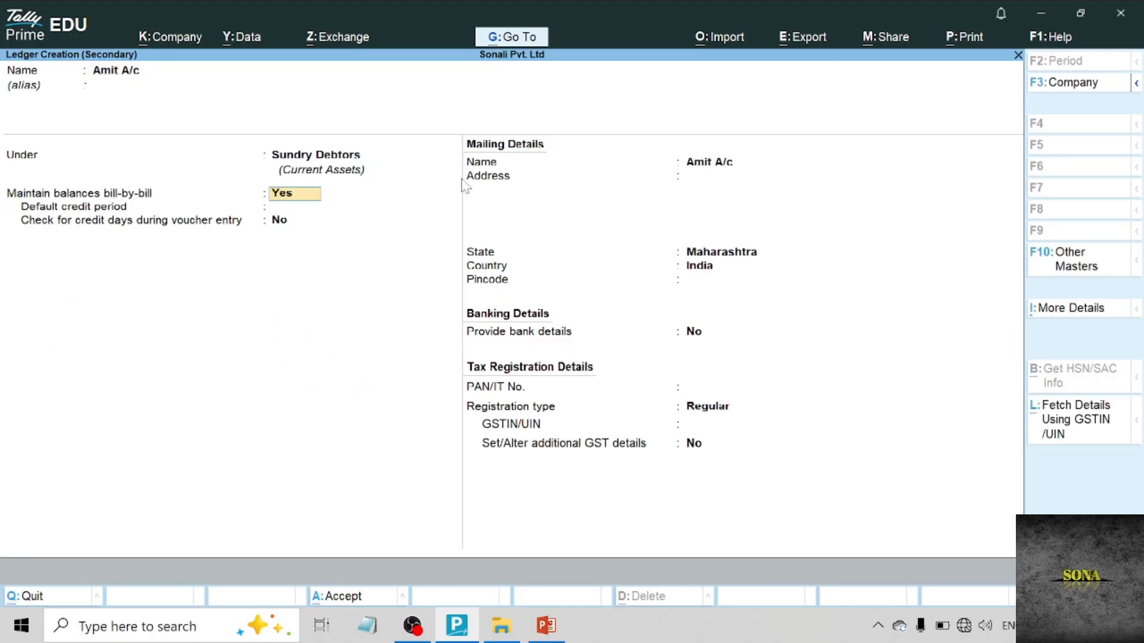
key("ctrl+a")
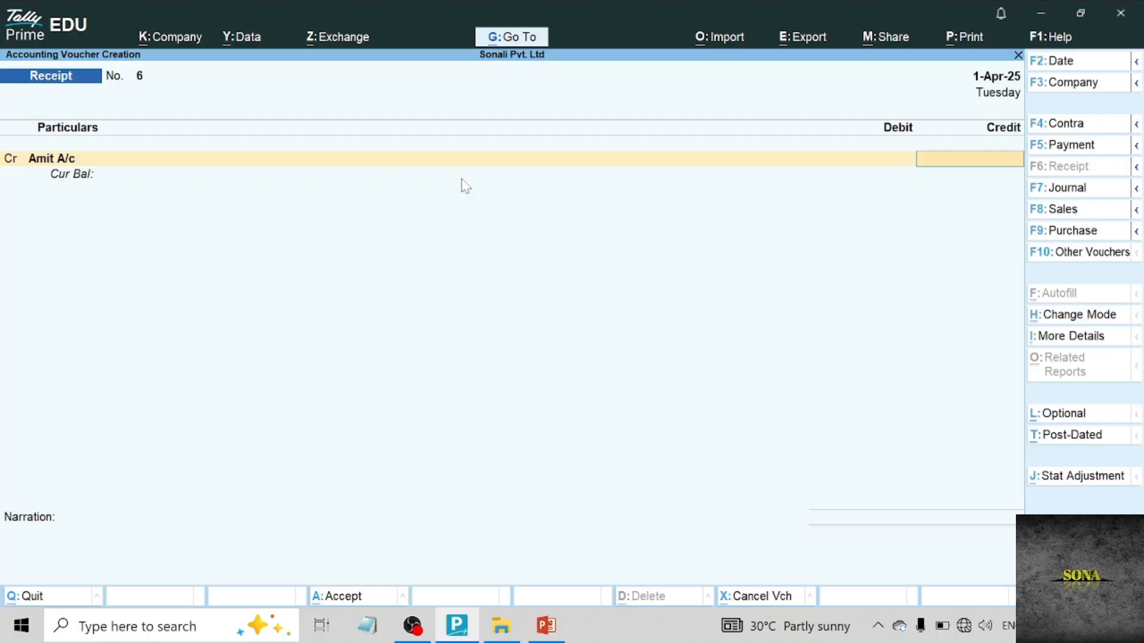
Check the debtor receipt in the PowerPoint slide, return to TallyPrime and credit the debtor's ledger with 6000 as On Account.
key("alt+Tab")
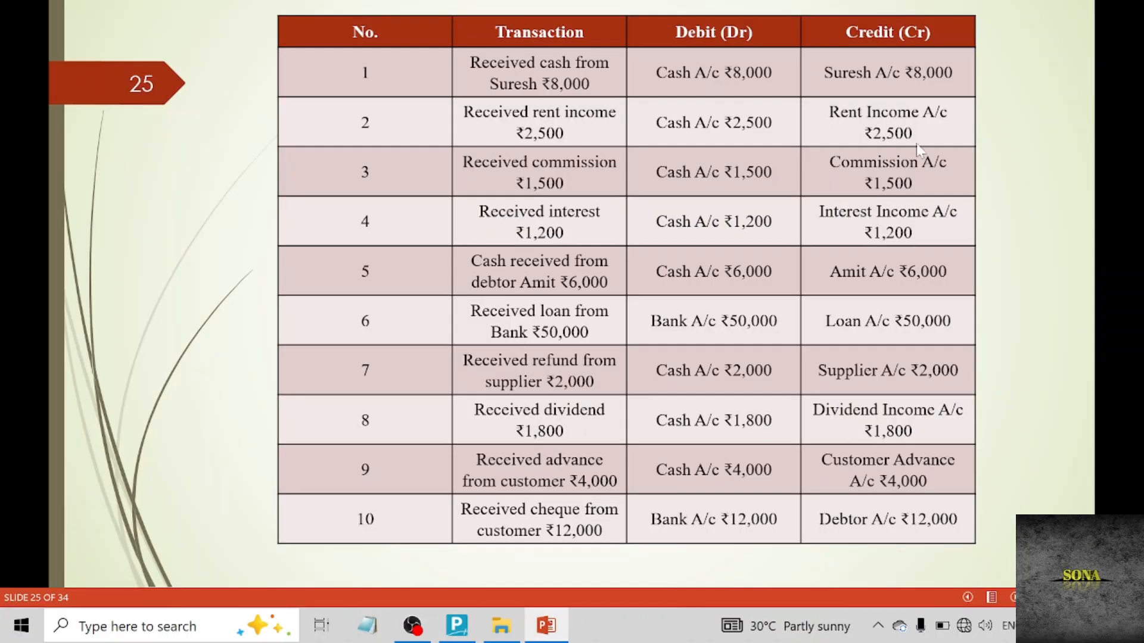
left_click(465, 631)
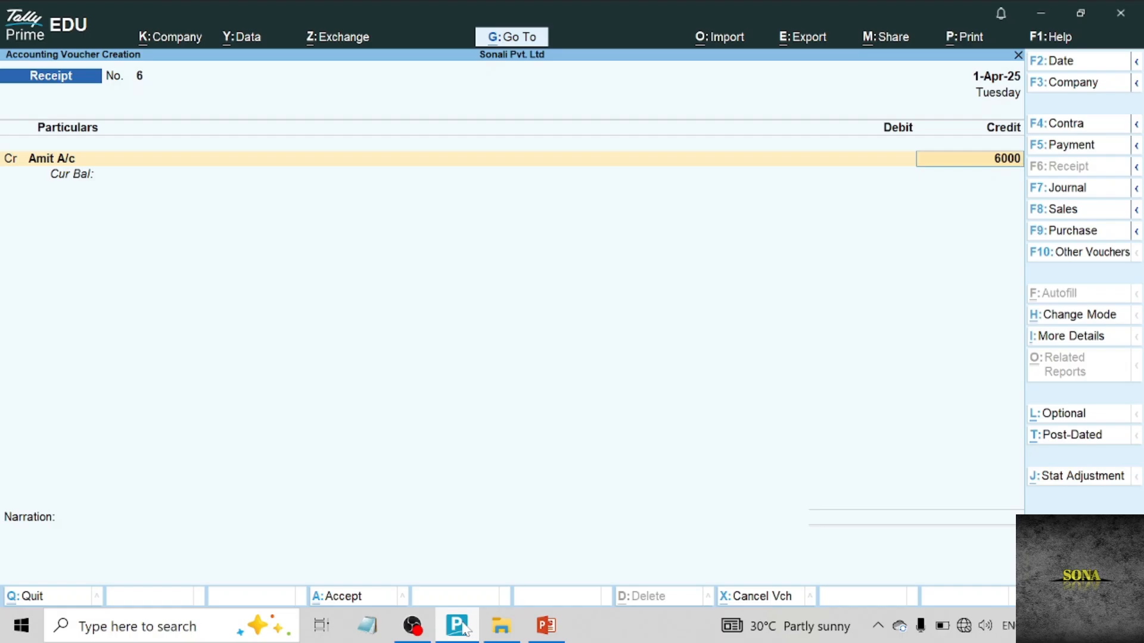
key("Return")
key("Return")
key("Return")
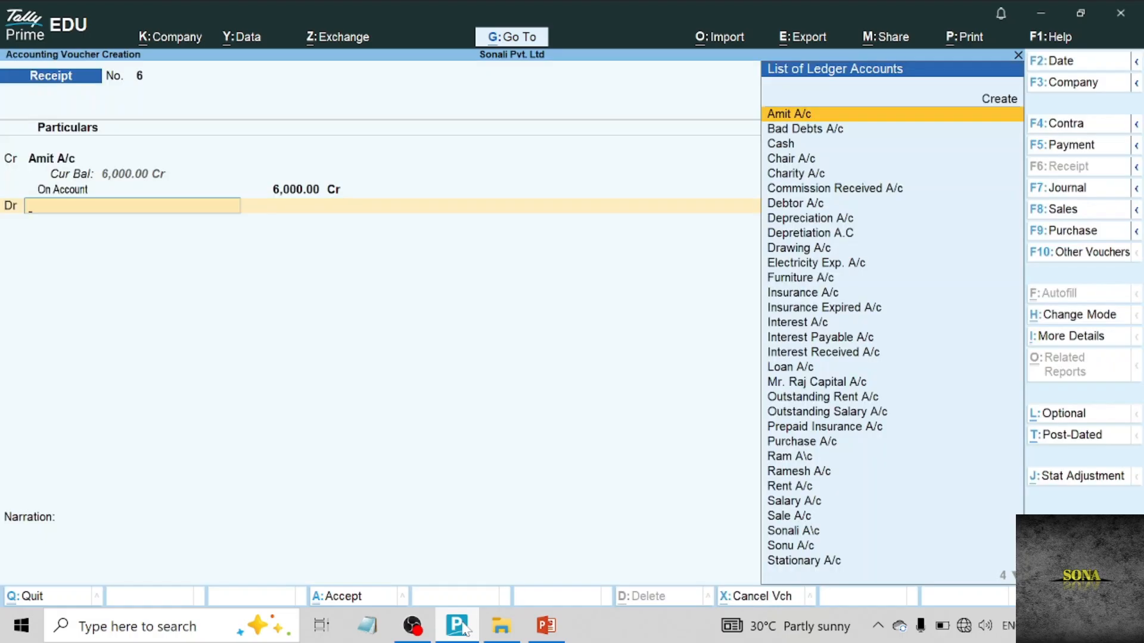
Debit Cash with 6,000.00 and save the receipt with the narration "Received cash from debtor".
type("Ca")
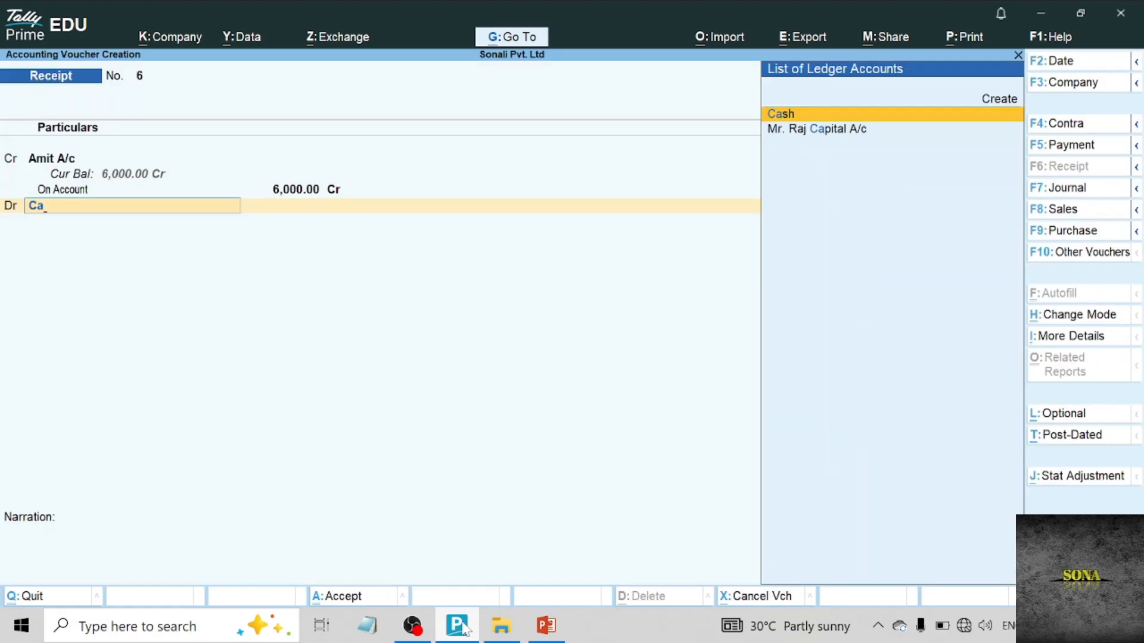
key("Return")
key("Return")
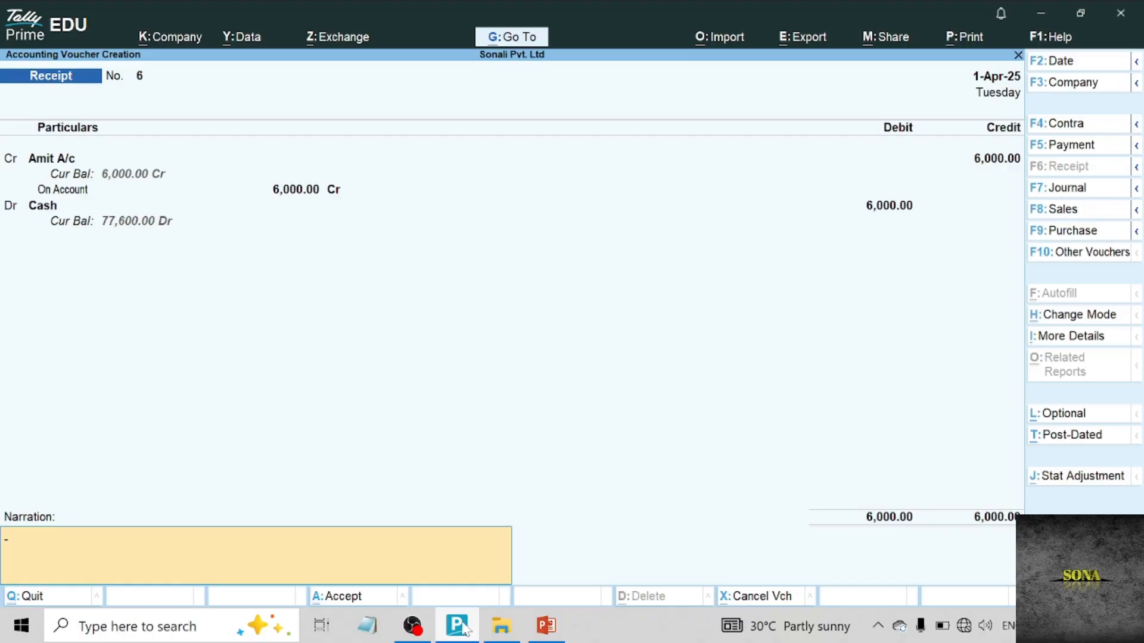
type("Received cash from de")
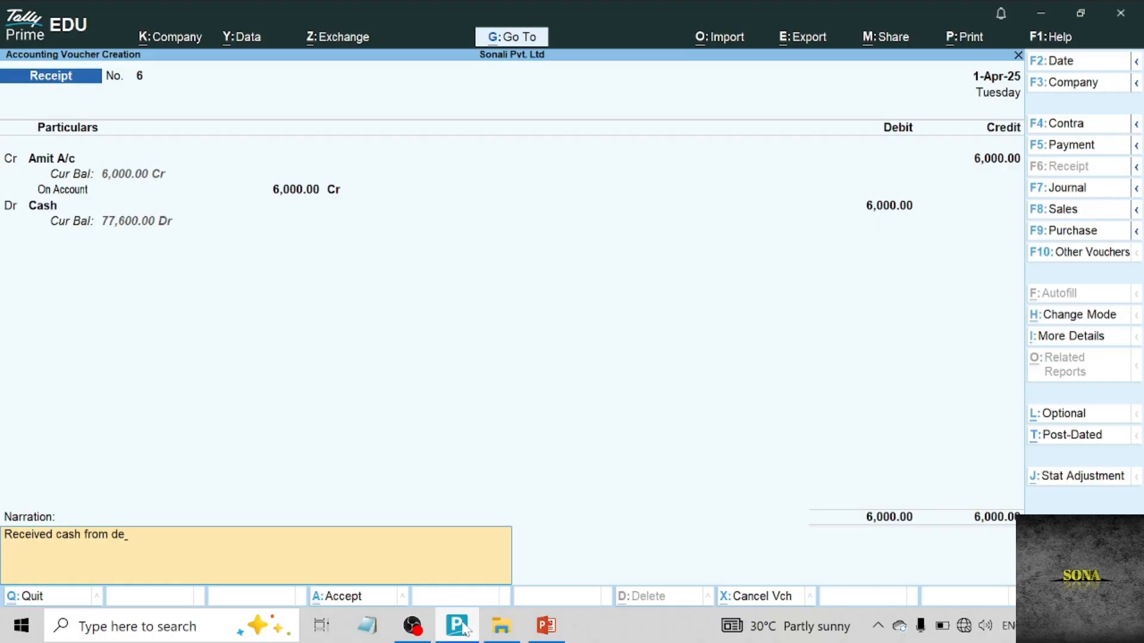
type("btor")
key("ctrl+a")
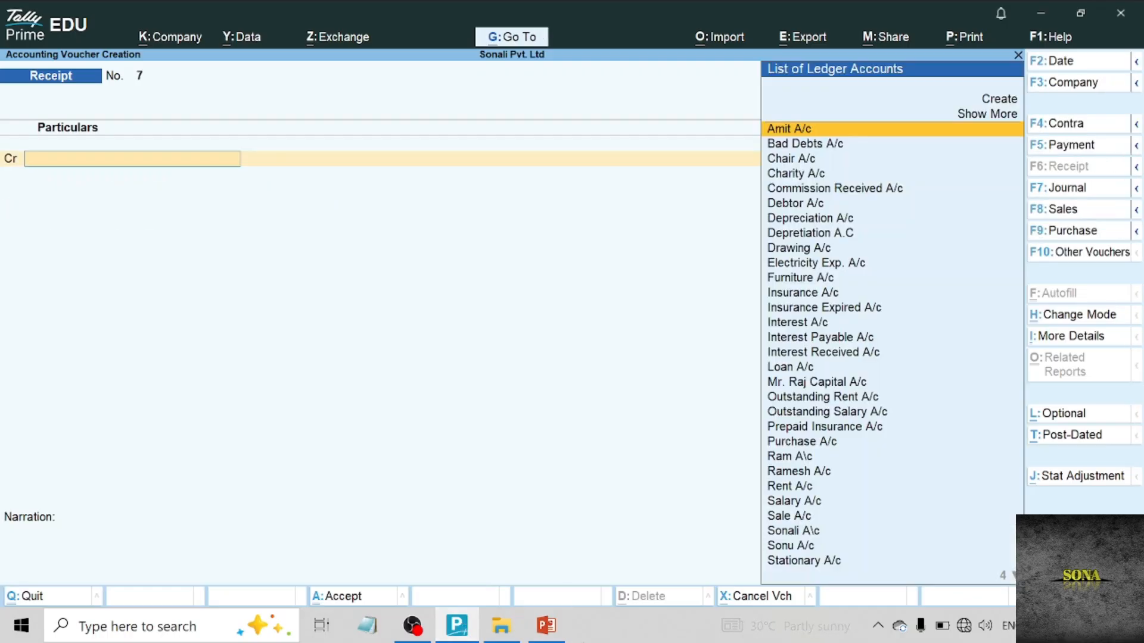
Consult the loan receipt's debit and credit entries in the PowerPoint table and return to TallyPrime.
left_click(546, 625)
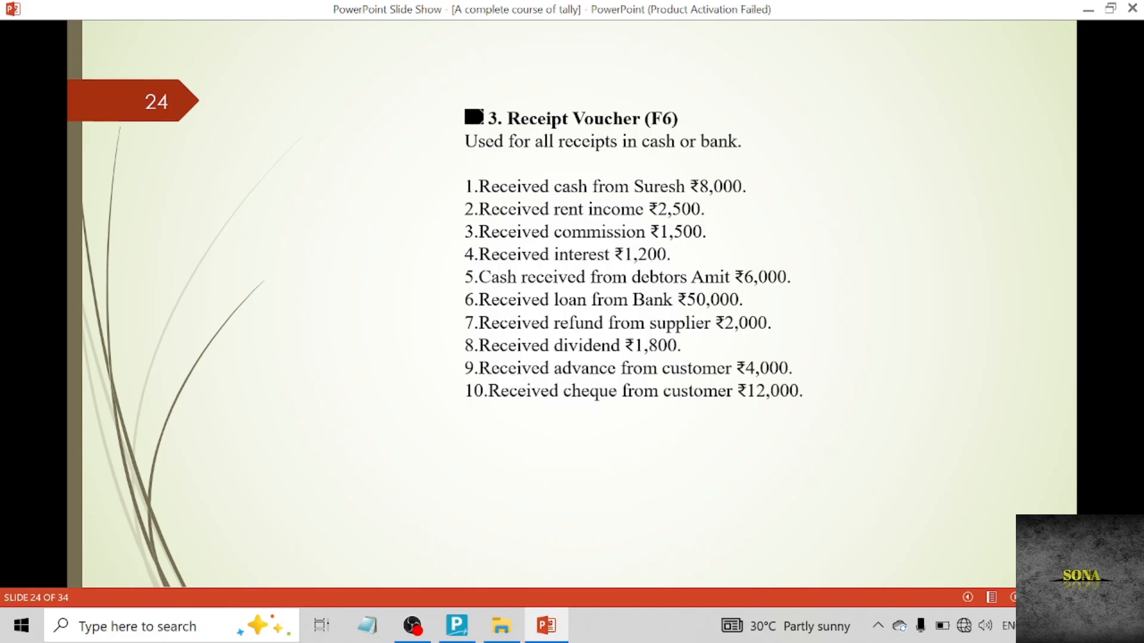
key("Right")
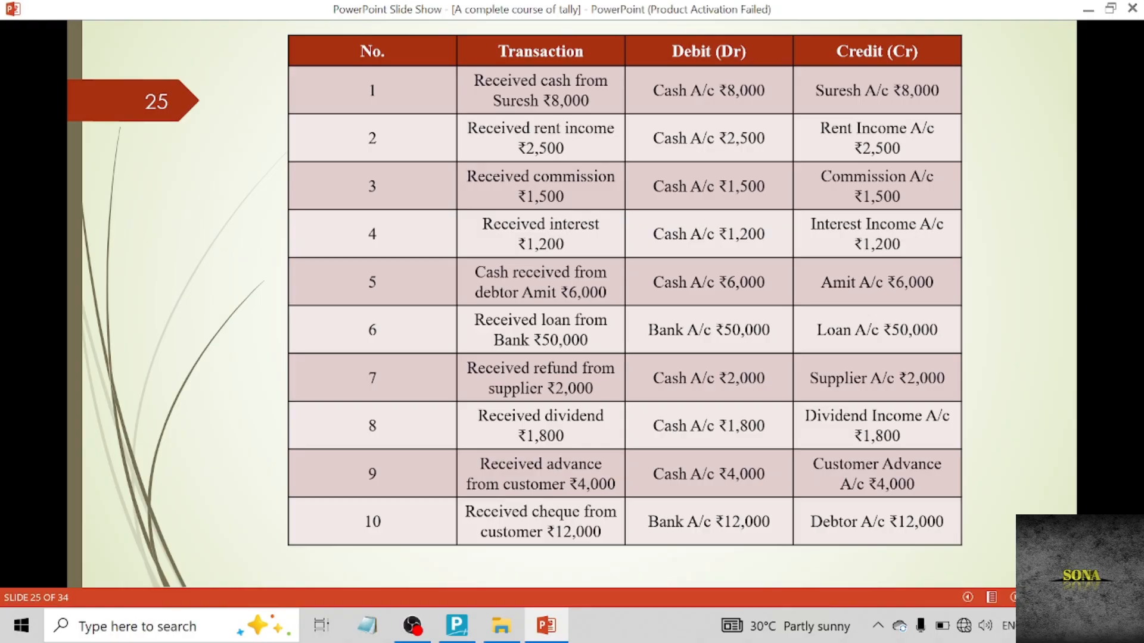
left_click(464, 633)
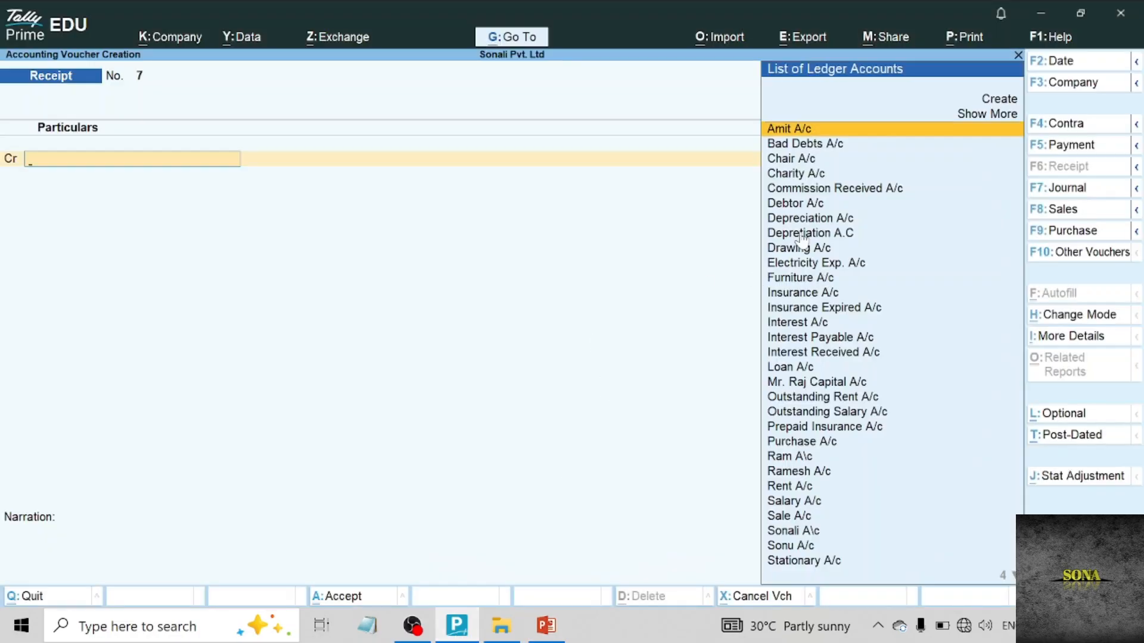
key("alt")
key("alt+c")
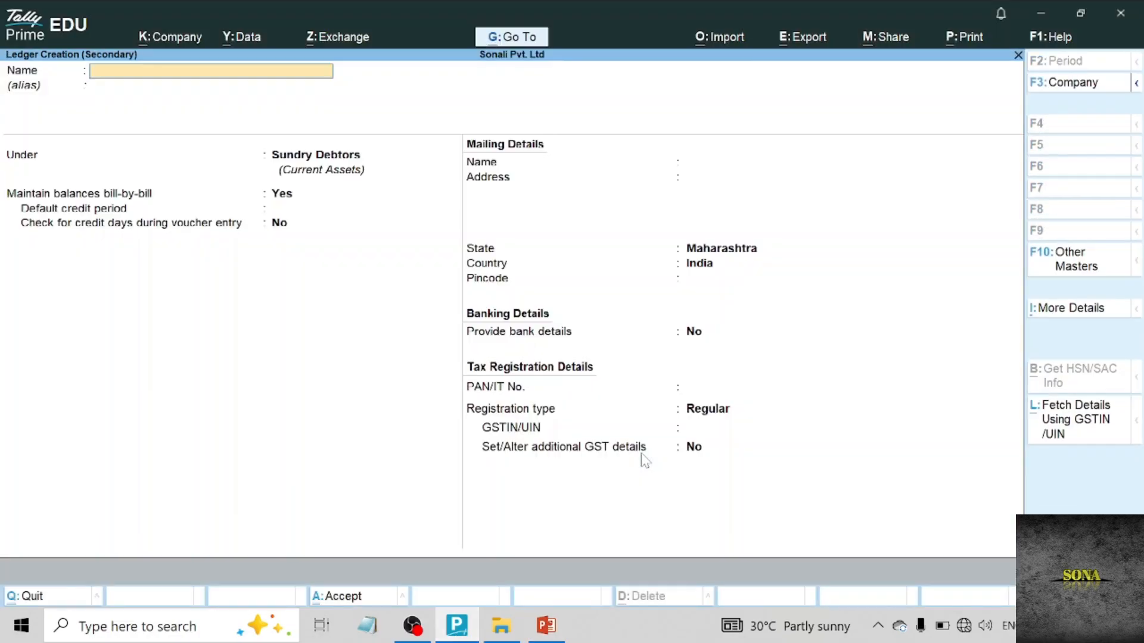
type("Loan A/c")
key("Return")
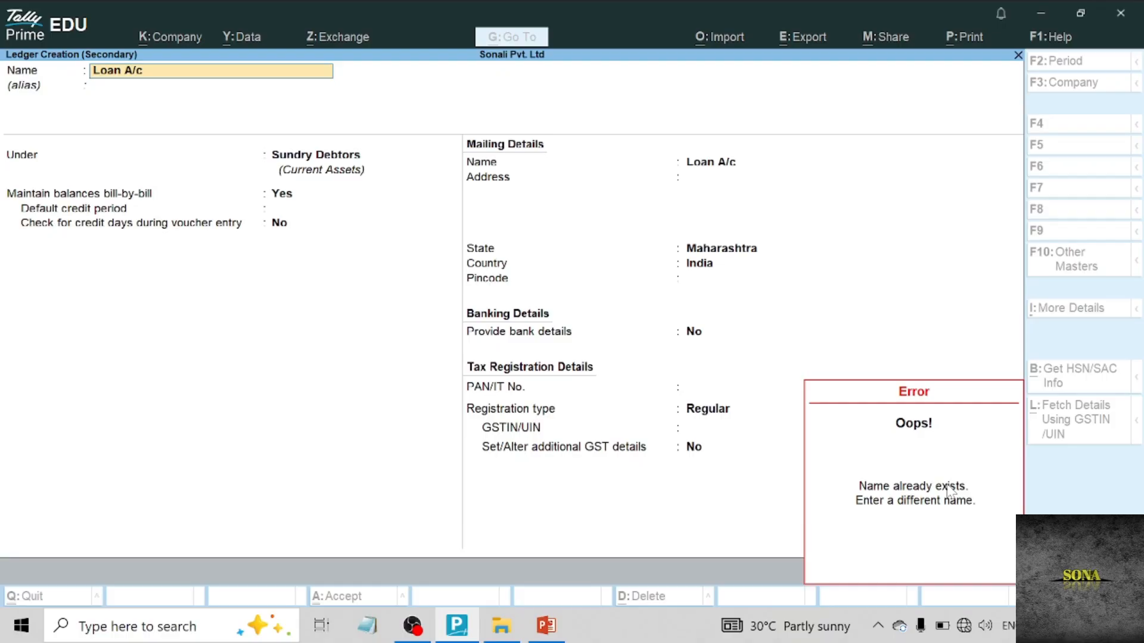
key("Escape")
key("Escape")
key("Escape")
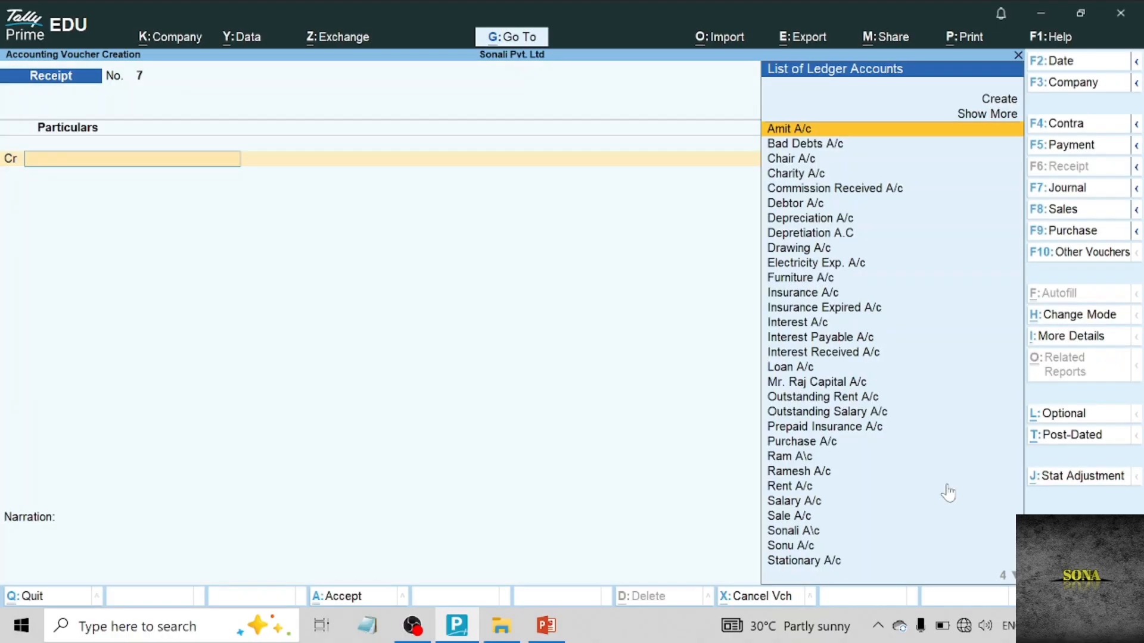
Credit the existing Loan A/c ledger with 20,000.00 in the receipt voucher.
type("Lo")
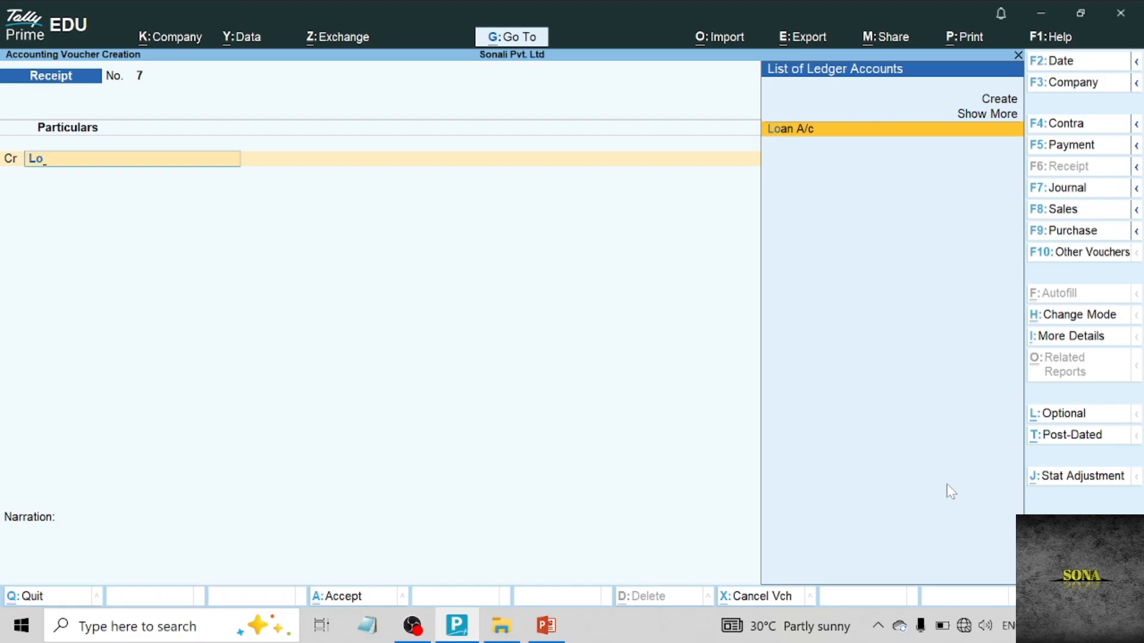
key("Return")
type("2000")
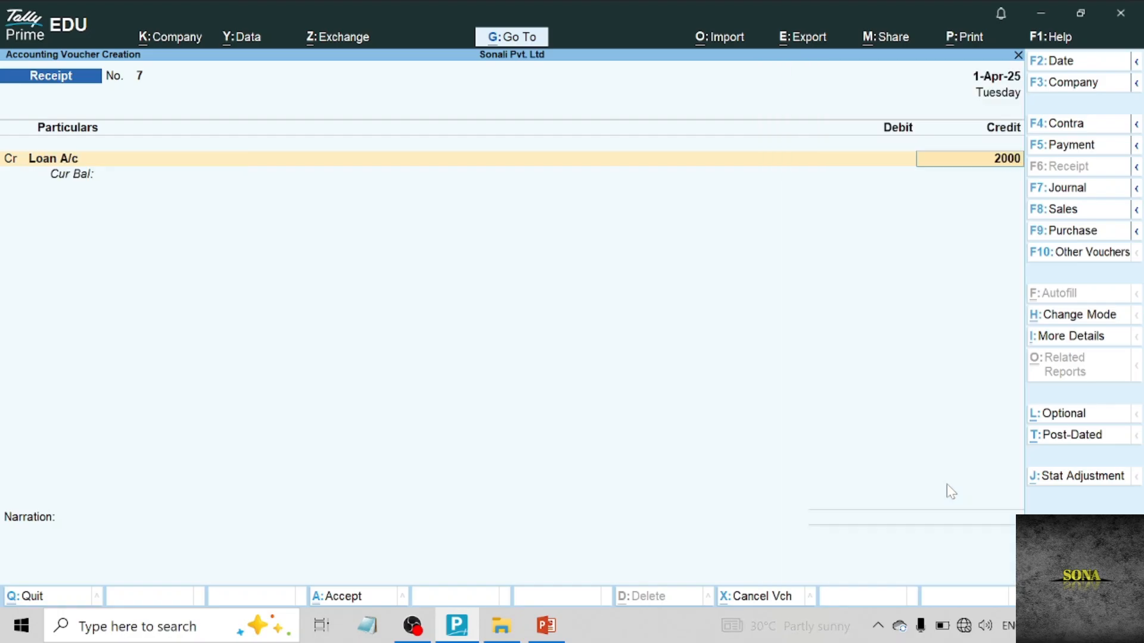
key("Return")
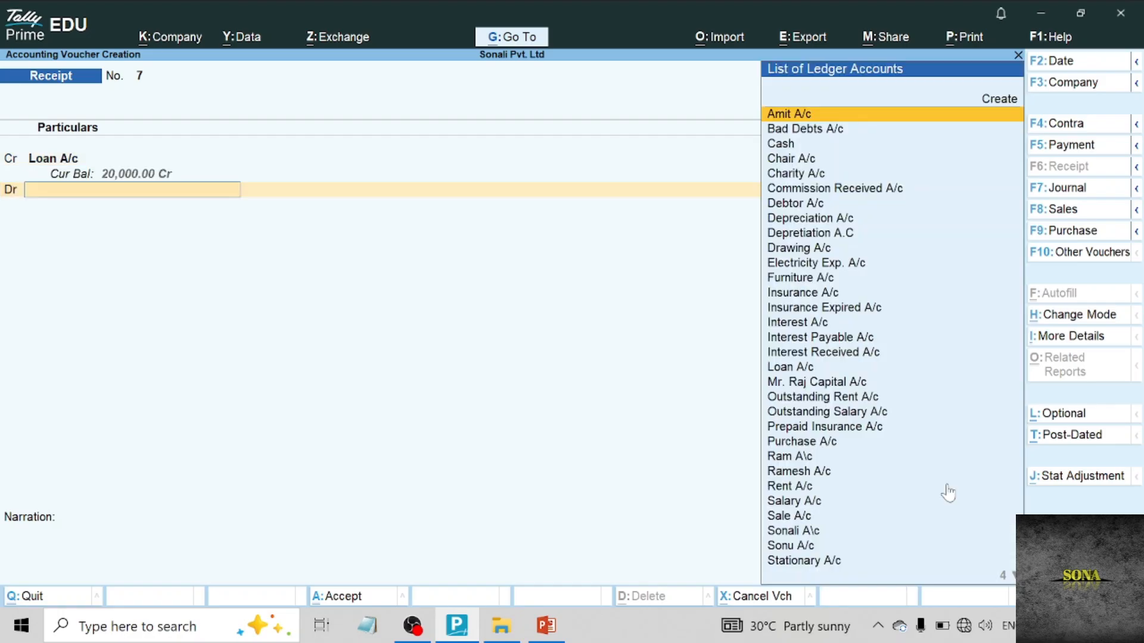
type("c")
key("BackSpace")
type("ba")
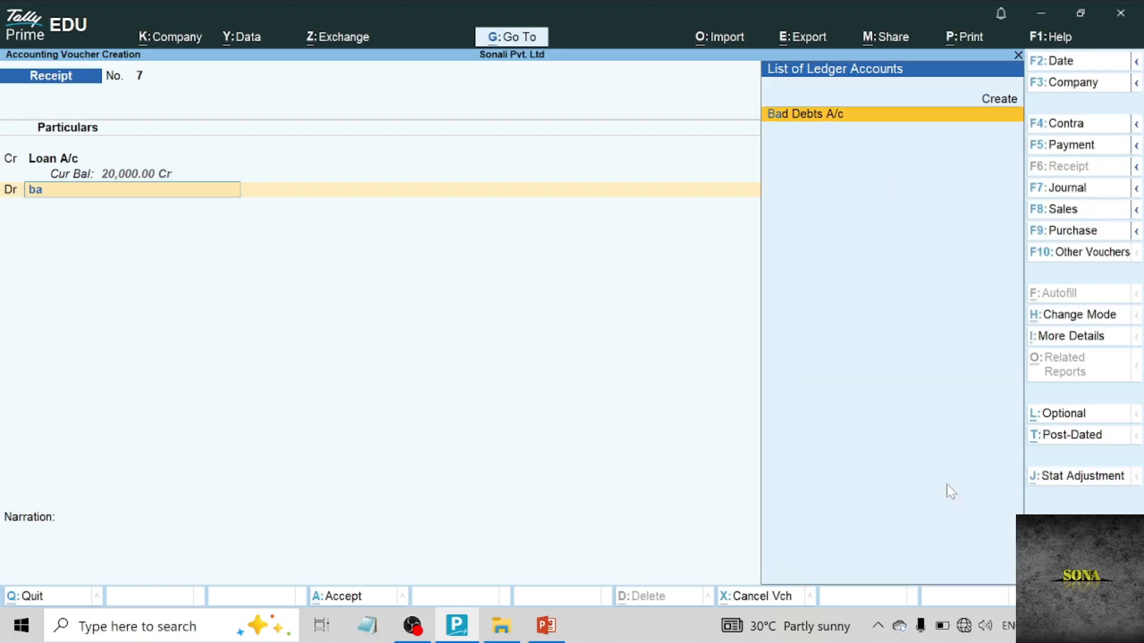
key("BackSpace")
key("BackSpace")
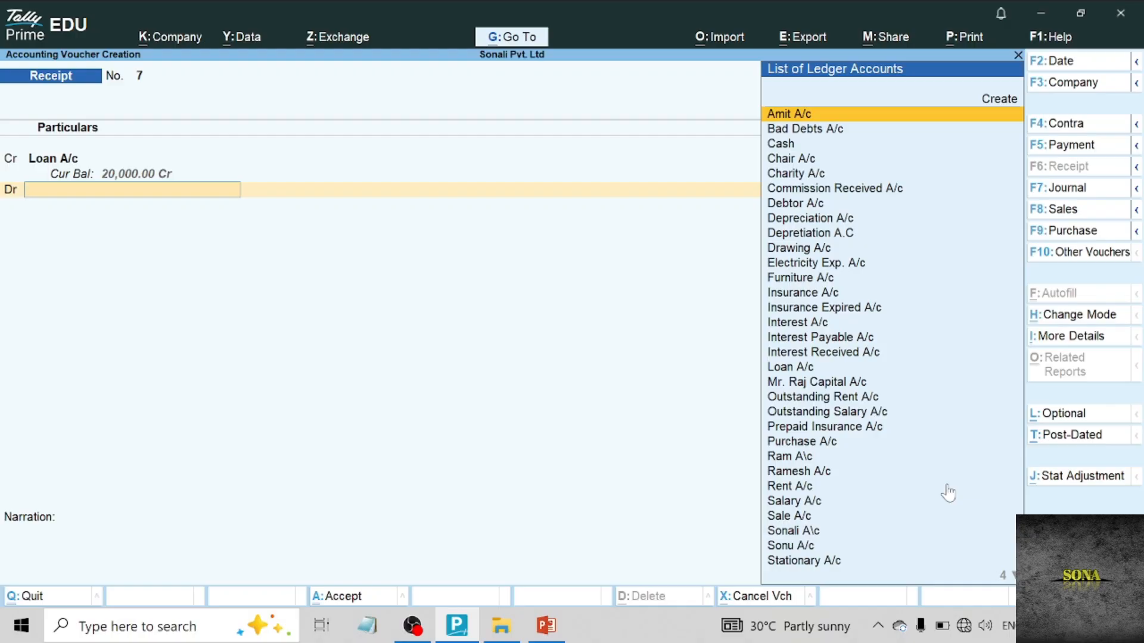
Create the ledger "Bank A/c" under the Bank Accounts group for the voucher's debit line and save it without bank details.
key("alt+c")
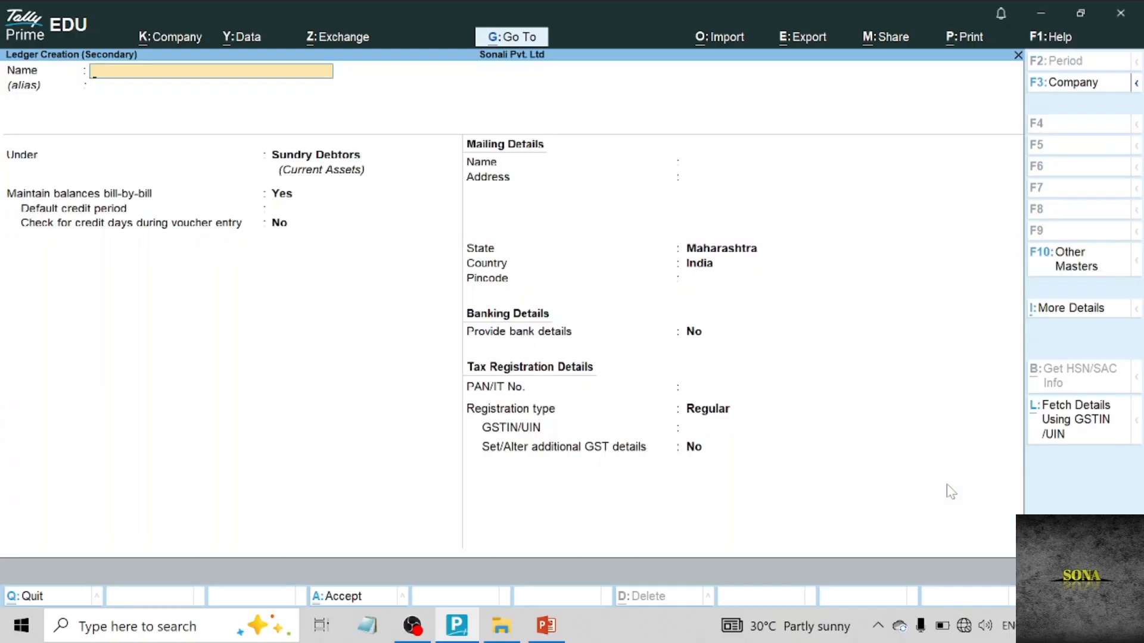
type("Banka")
key("BackSpace")
type("/")
type("a")
type("c")
key("Return")
key("Return")
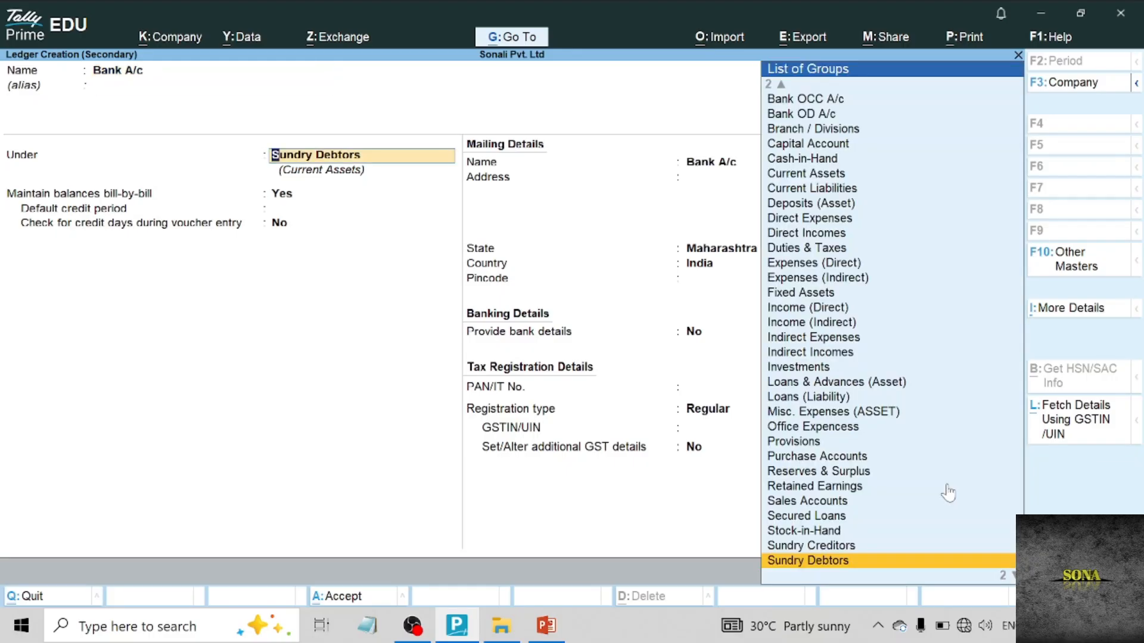
type("B")
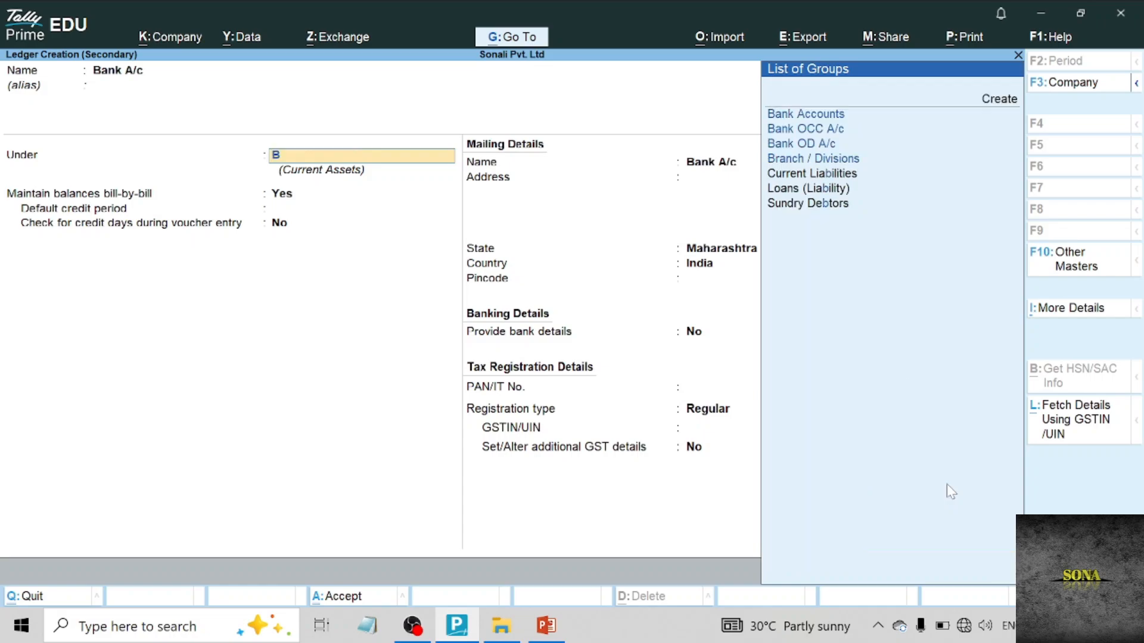
type("ank")
key("Return")
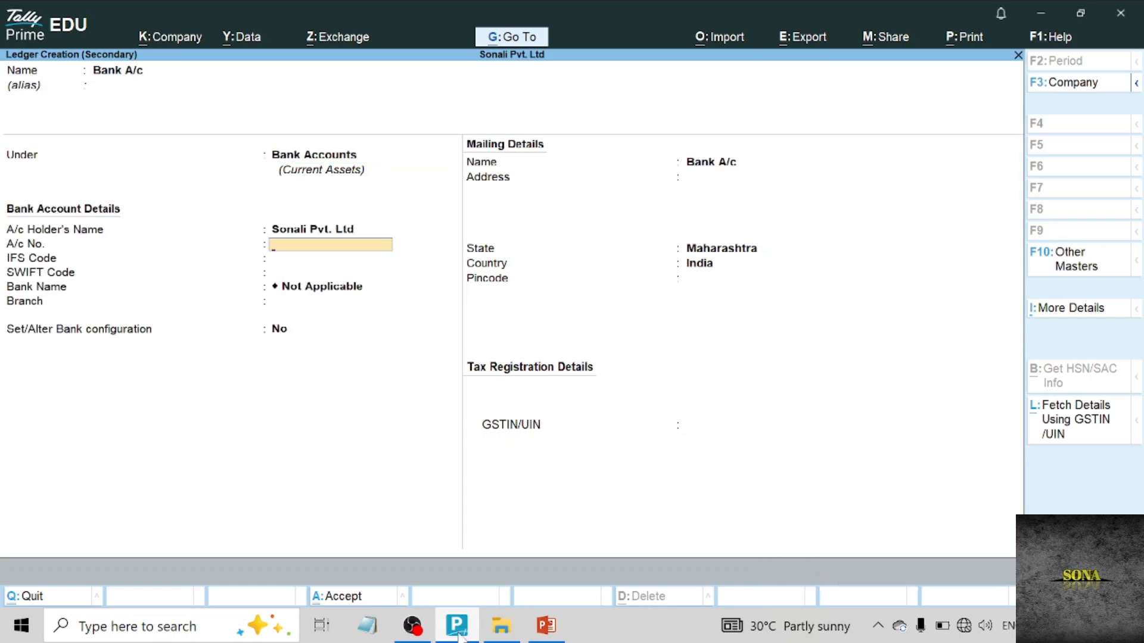
key("ctrl+a")
key("Return")
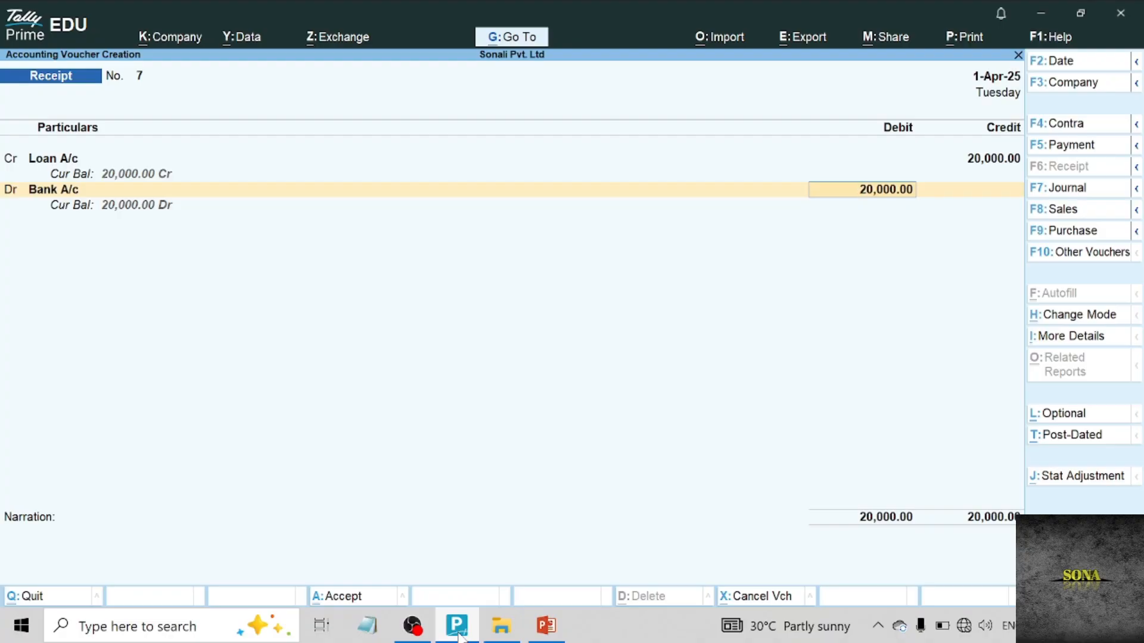
Debit Bank A/c with 20,000.00 as a Cheque/DD allocation and save the receipt with the narration "Received loan".
key("Return")
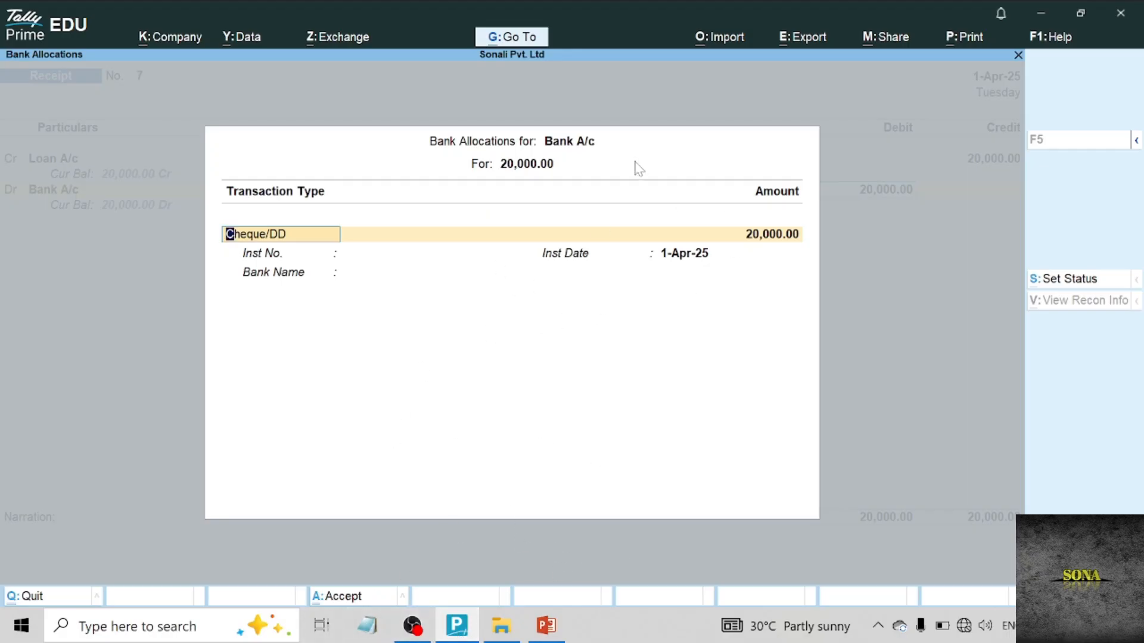
key("Return")
key("Return")
key("Return")
key("Return")
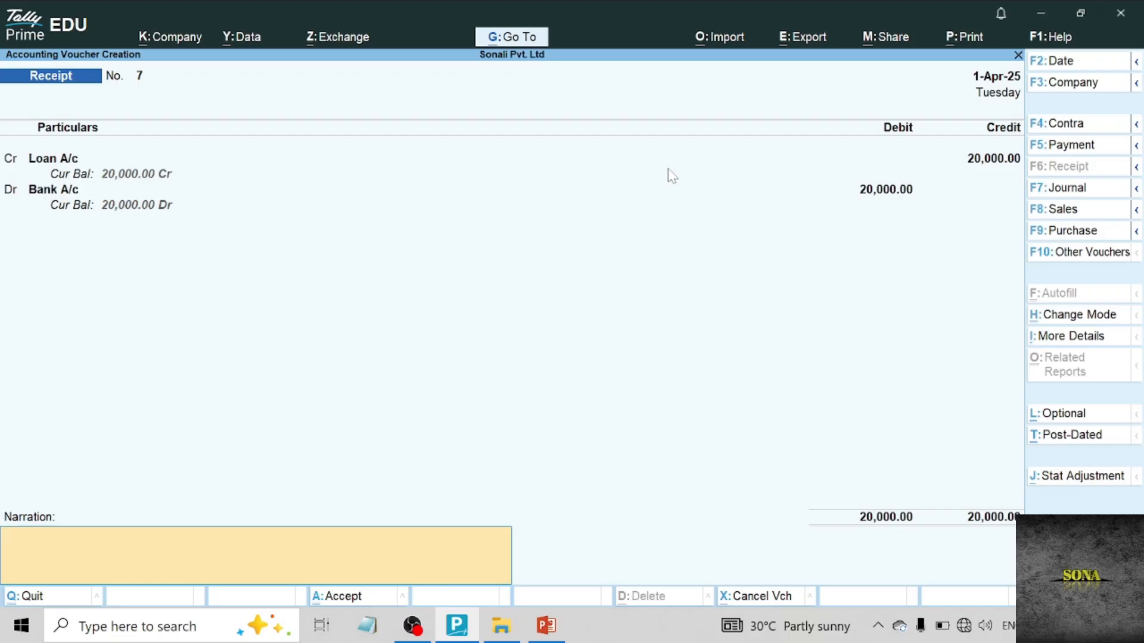
type("Received loan")
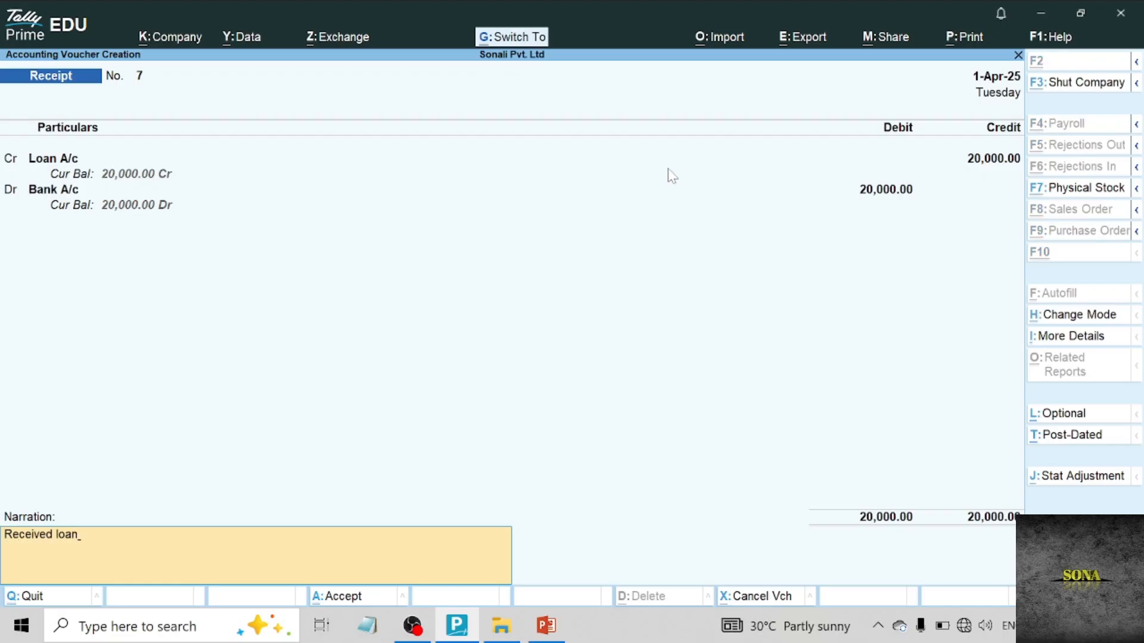
key("ctrl+a")
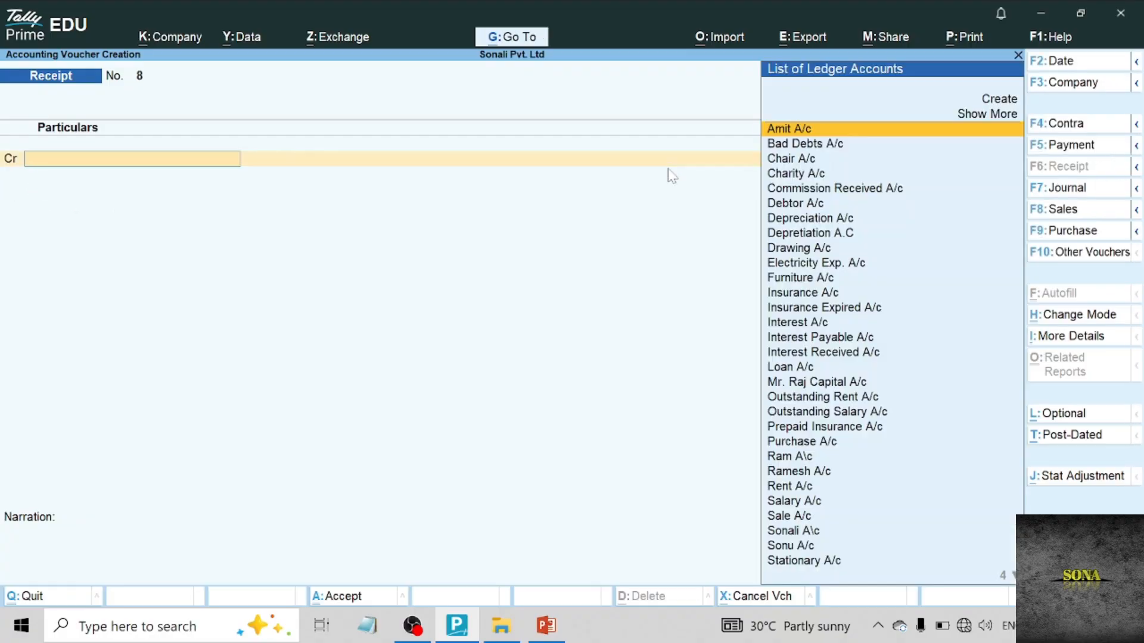
Switch to PowerPoint and show the table of debit and credit entries for the receipt transactions.
left_click(546, 625)
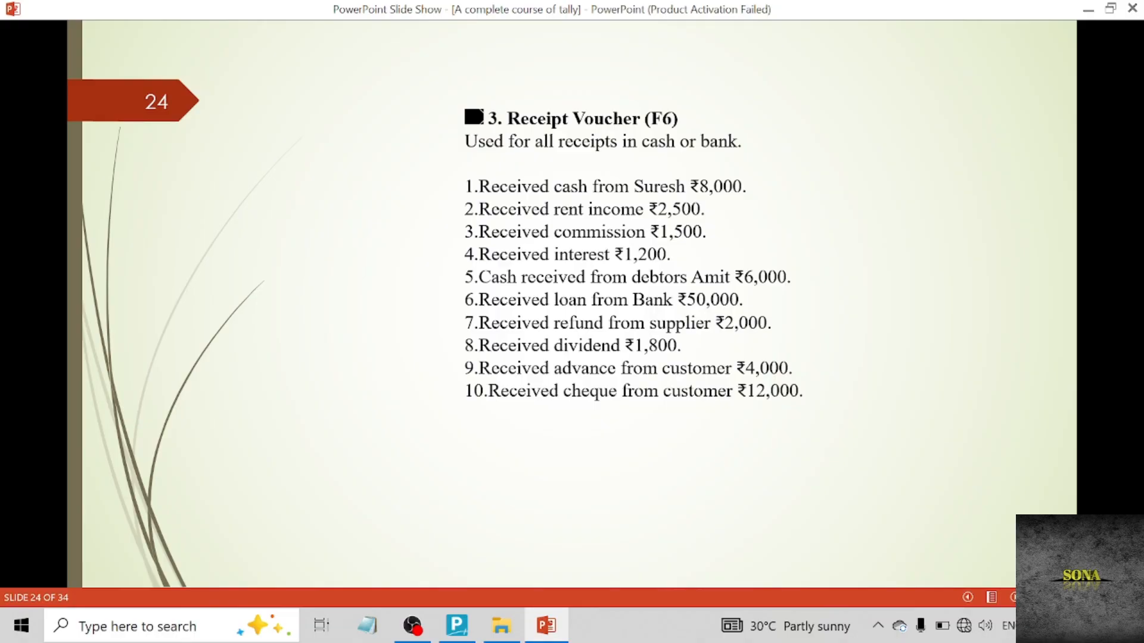
key("Right")
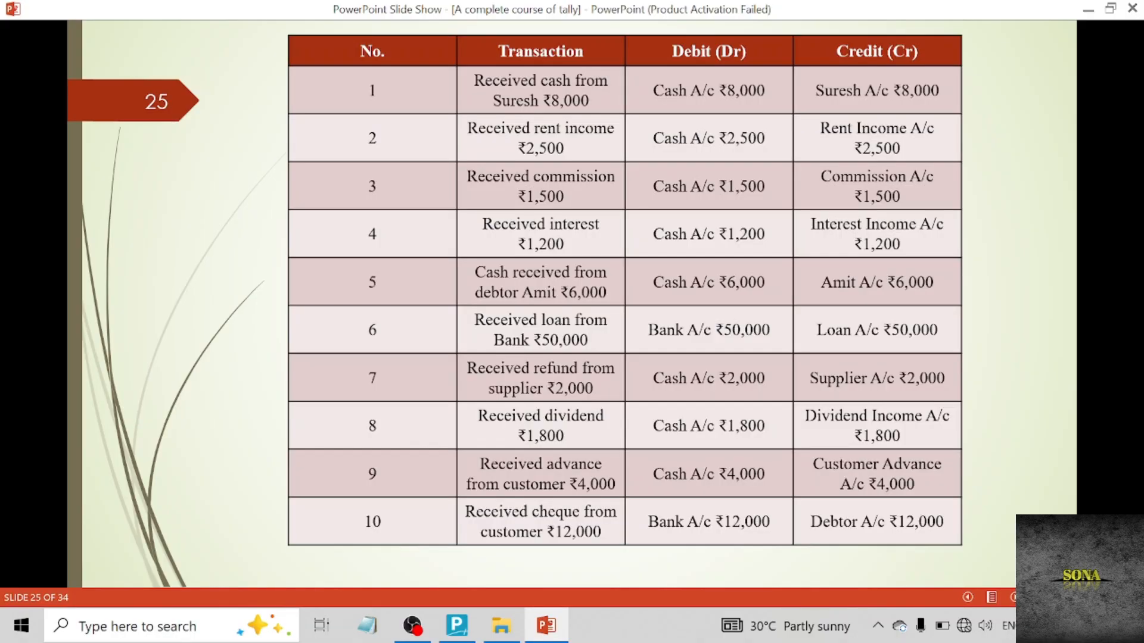